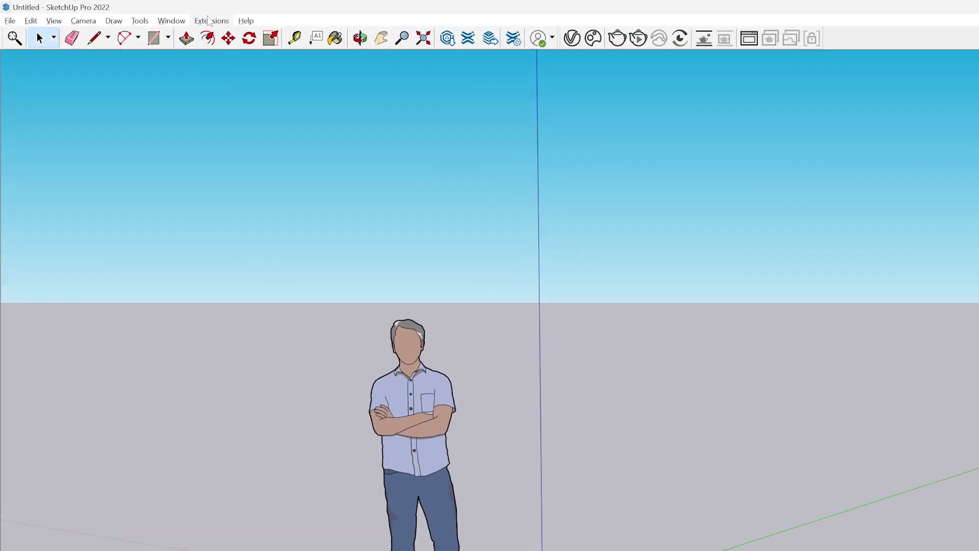
Step: Install the extension file poliigon-extension-sketchup (3).rbz and dock its toolbar beside the existing tools
left_click(209, 20)
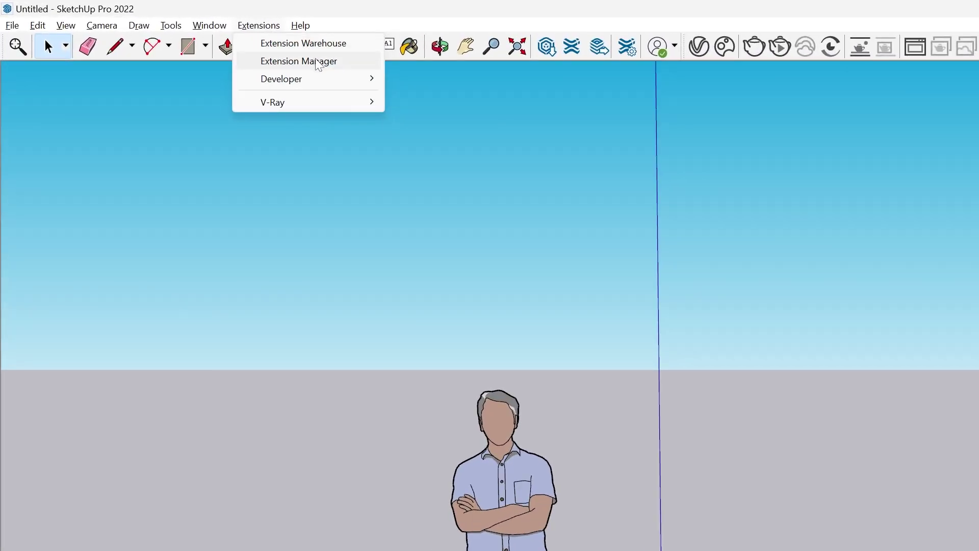
left_click(257, 51)
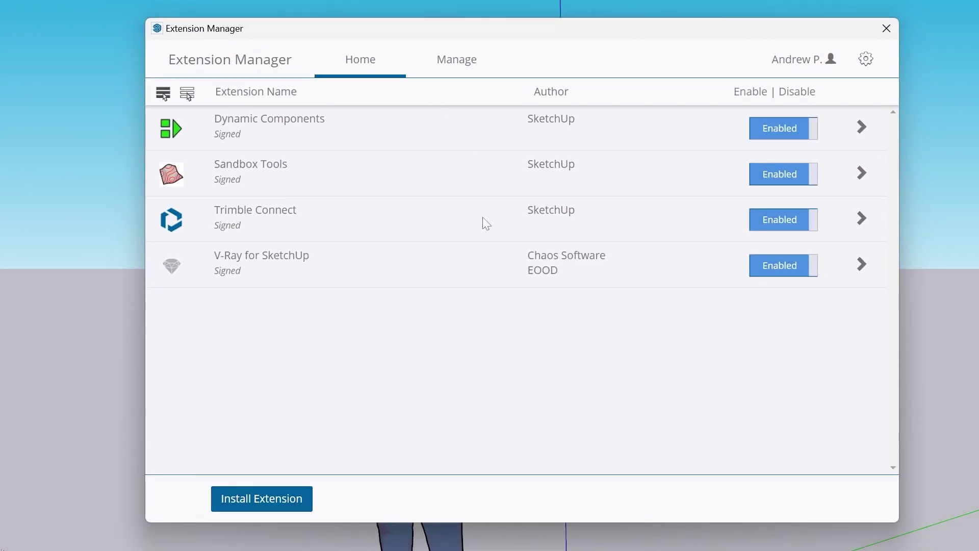
left_click(282, 502)
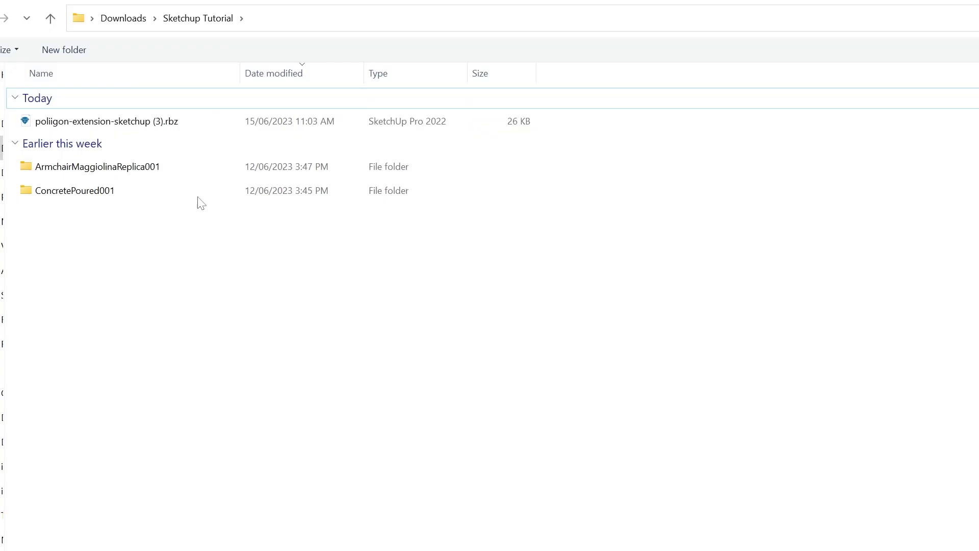
left_click(121, 126)
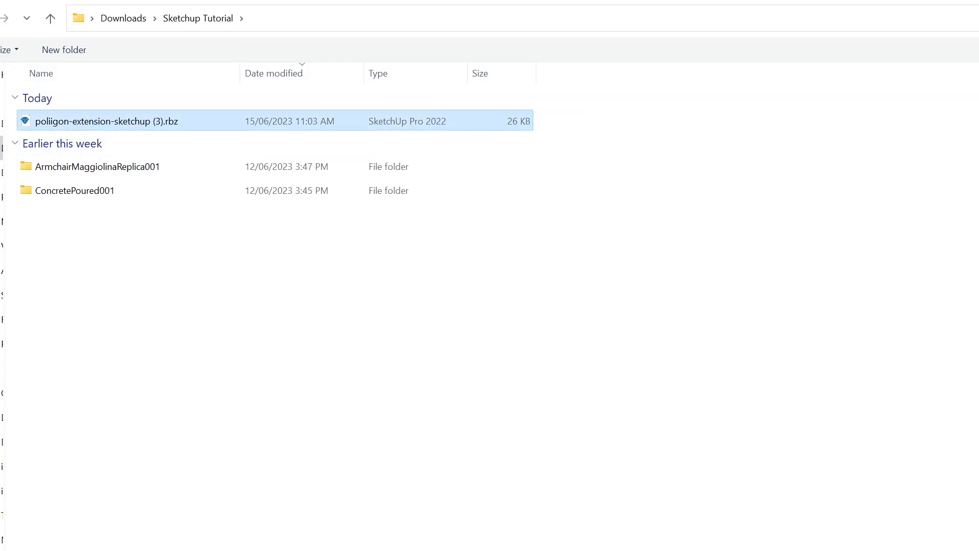
left_click(729, 508)
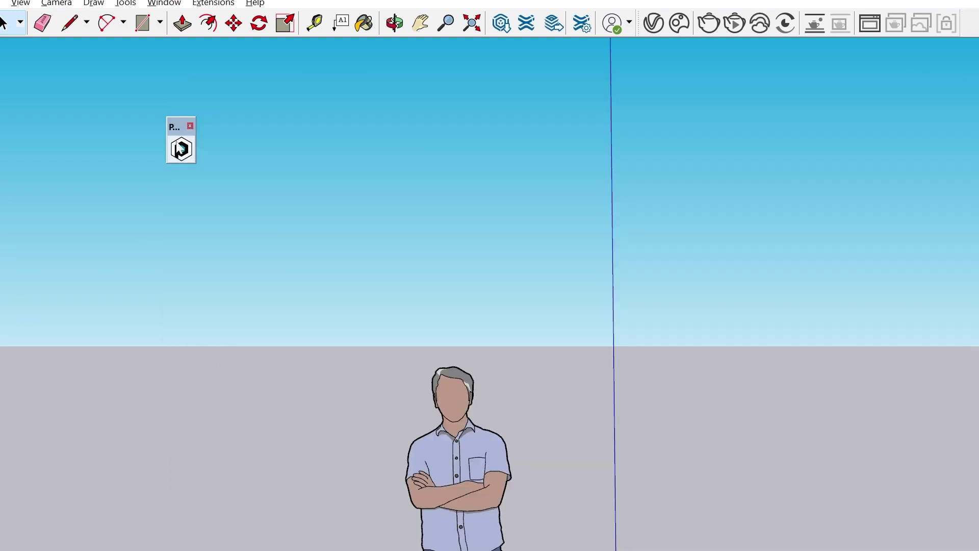
left_click_drag(184, 132, 976, 20)
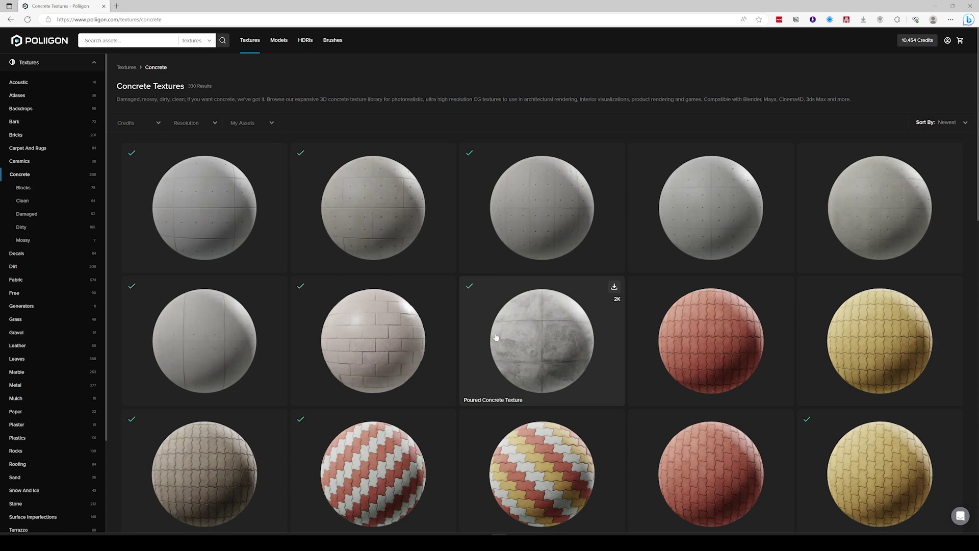
Step: Extract ConcretePoured001.zip into a ConcretePoured001 folder inside Sketchup Tutorial
left_click(528, 336)
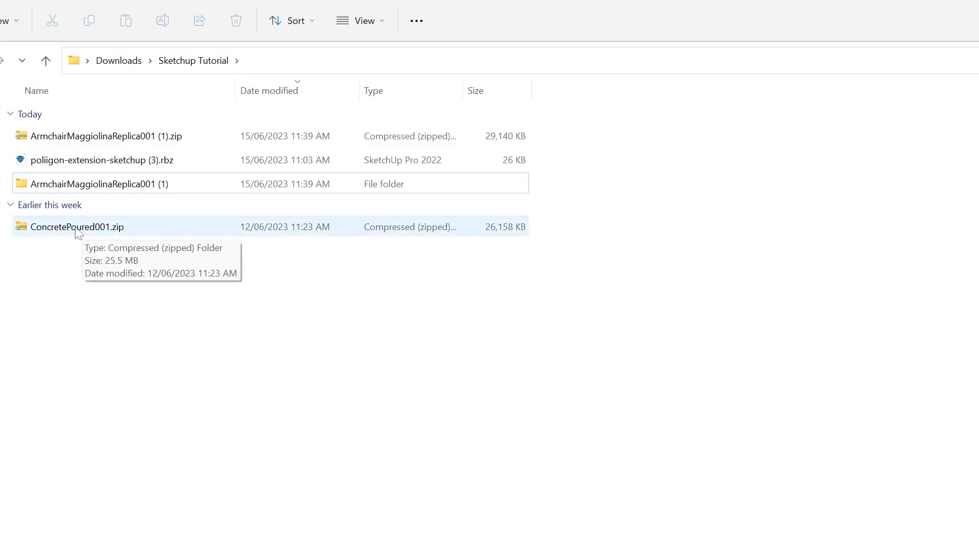
right_click(85, 232)
left_click(160, 375)
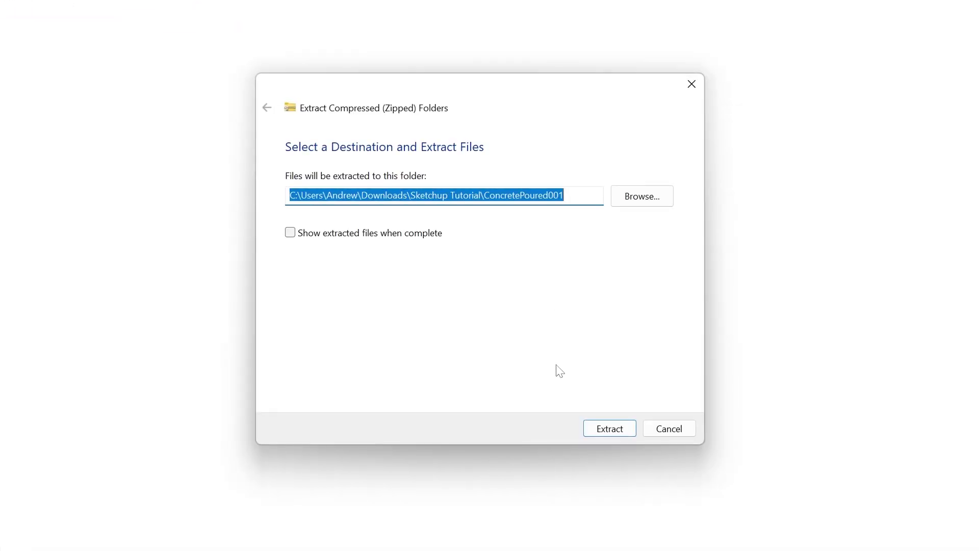
left_click(606, 429)
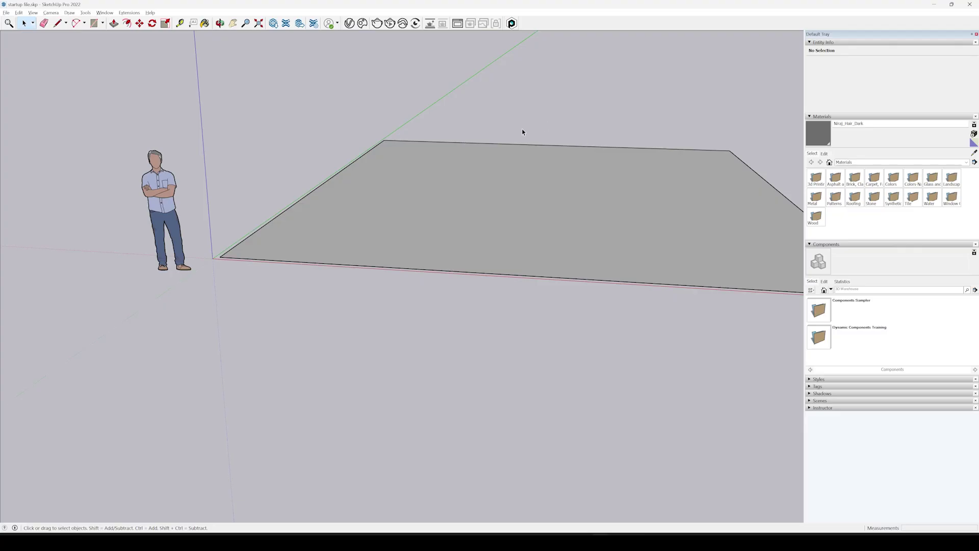
Step: Import the ConcretePoured001 color texture from its extracted folder as a Poliigon asset and apply it to the large ground face
left_click(446, 211)
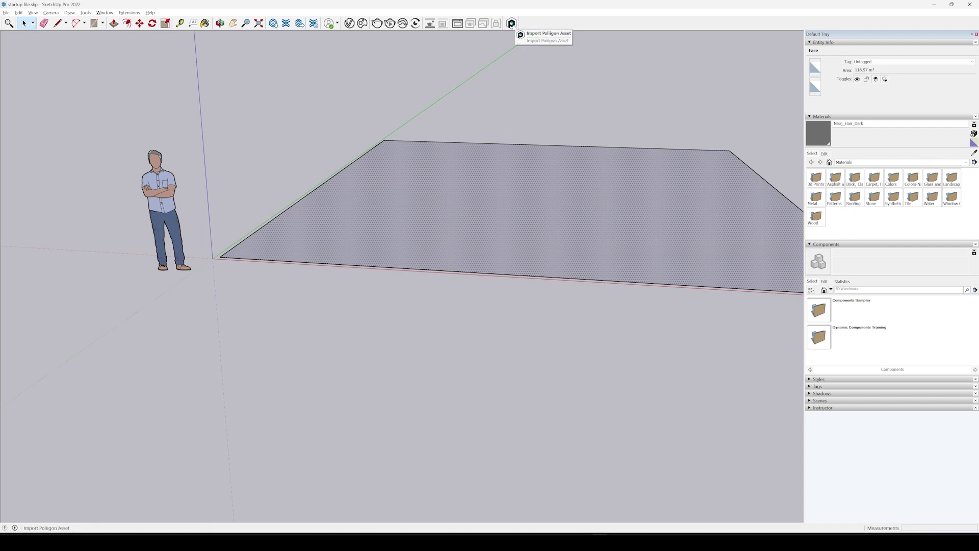
left_click(512, 23)
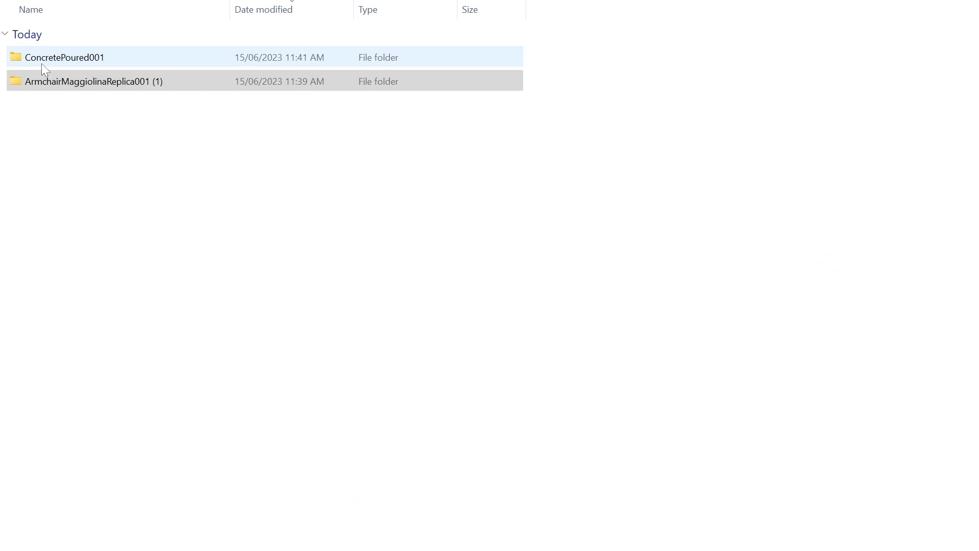
left_click(53, 58)
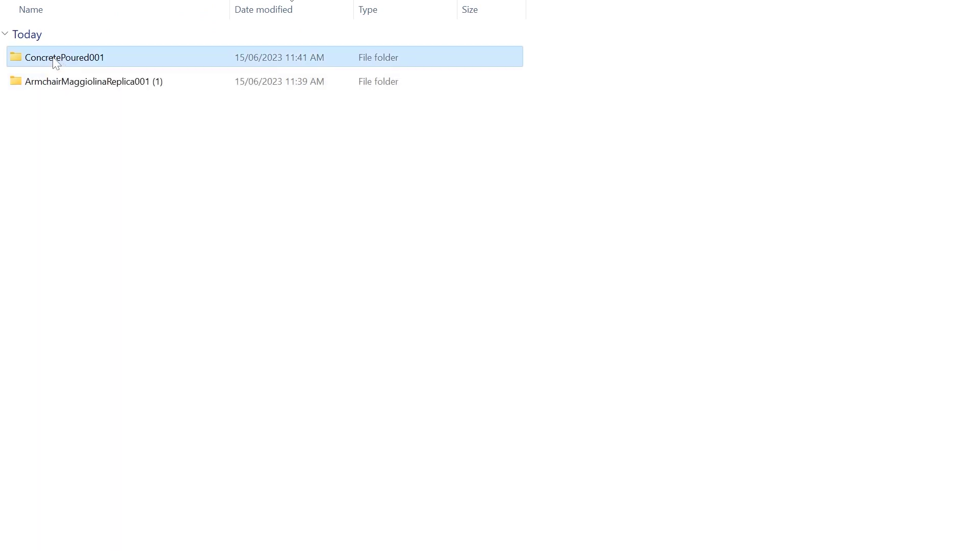
double_click(110, 59)
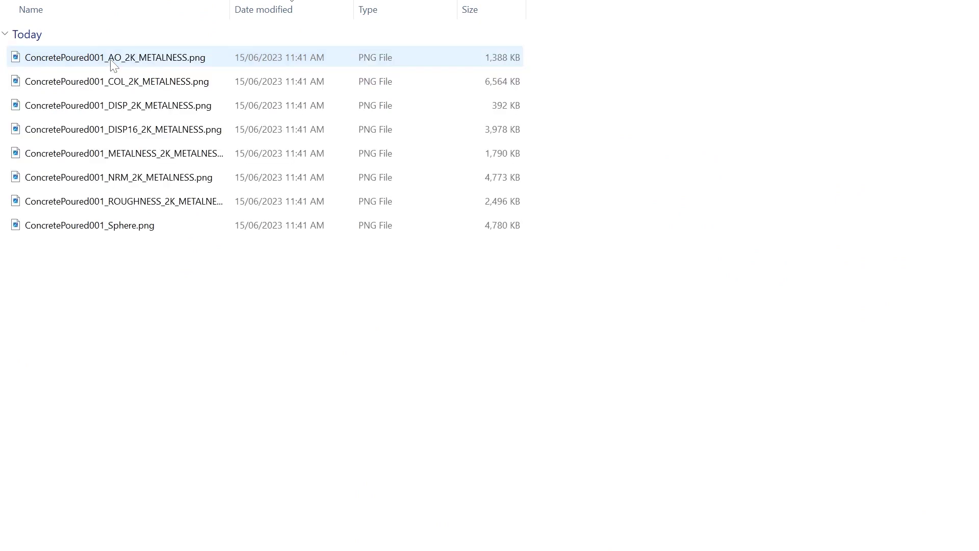
left_click(172, 83)
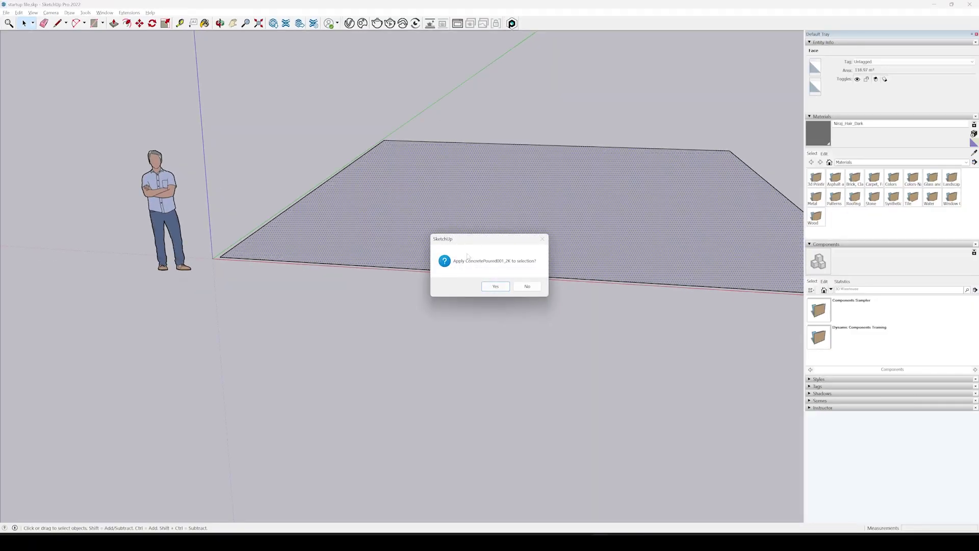
left_click(497, 287)
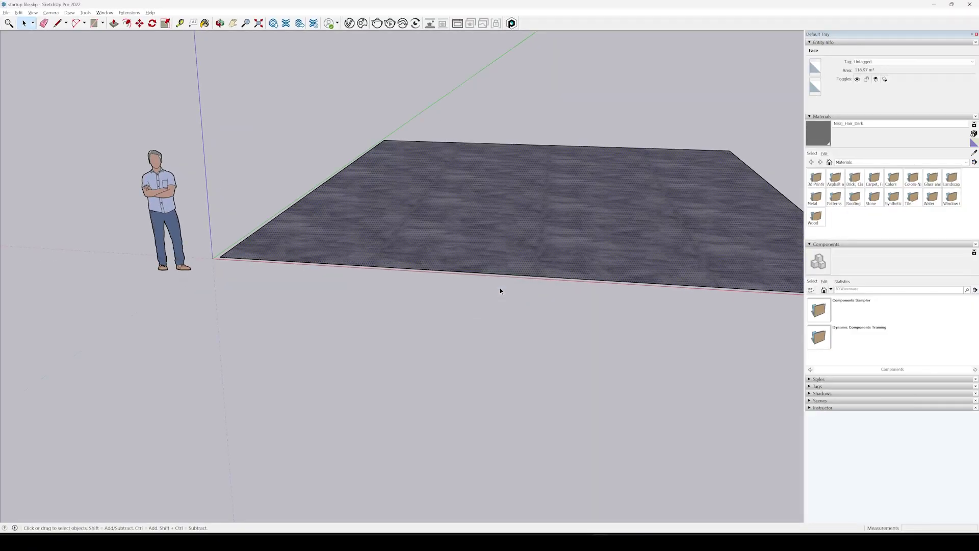
Step: Start a V-Ray interactive render of the concrete floor and frame the floor from a raised angle
left_click(603, 113)
middle_click_drag(603, 113, 271, 161)
middle_click_drag(563, 210, 449, 216)
scroll(444, 220, "down", 3)
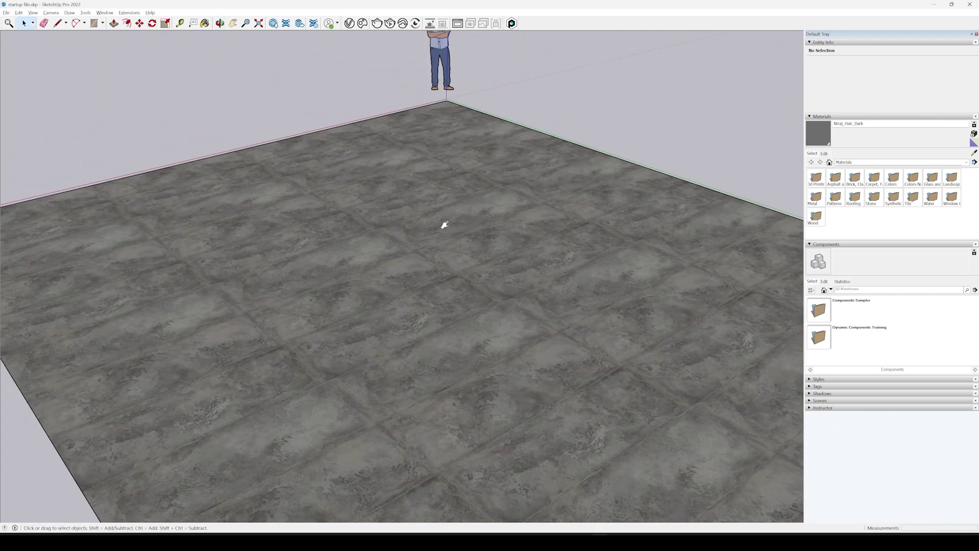
left_click(220, 23)
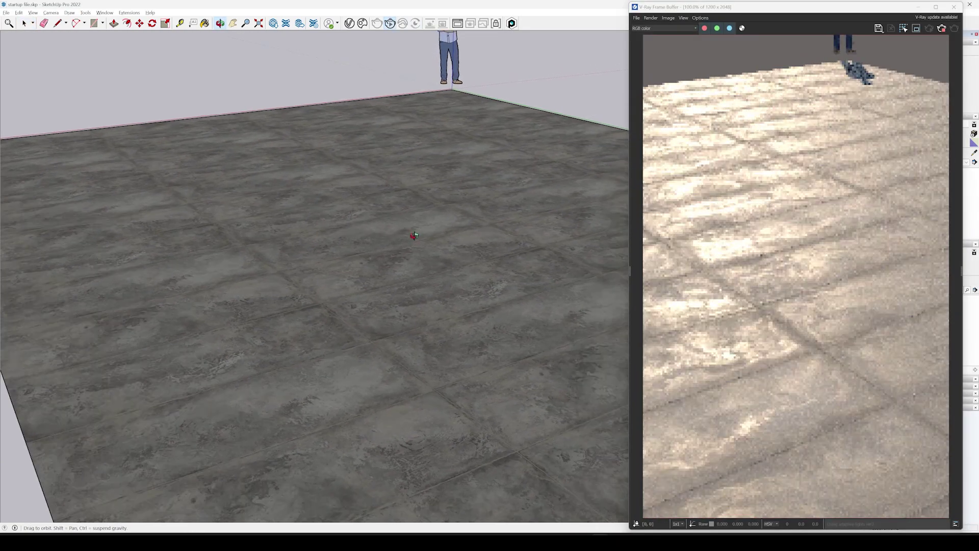
mouse_move(413, 235)
middle_mouse_down()
mouse_move(435, 234)
mouse_move(409, 222)
mouse_move(414, 231)
mouse_move(443, 190)
mouse_move(415, 204)
mouse_move(418, 176)
mouse_move(395, 175)
mouse_move(387, 232)
mouse_move(407, 263)
mouse_move(354, 280)
mouse_move(367, 271)
mouse_move(377, 352)
mouse_move(400, 350)
mouse_move(366, 312)
mouse_move(466, 235)
middle_mouse_up()
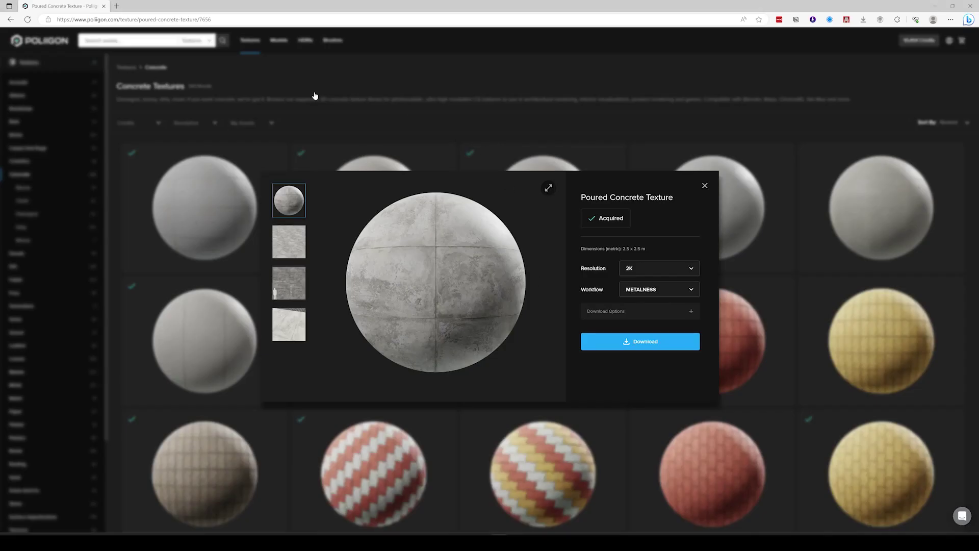
Step: On the Poliigon website, open the furniture model Replica Zanotta Brawn Armchair Model, Black and set its software format to SketchUp (.skp)
left_click(171, 77)
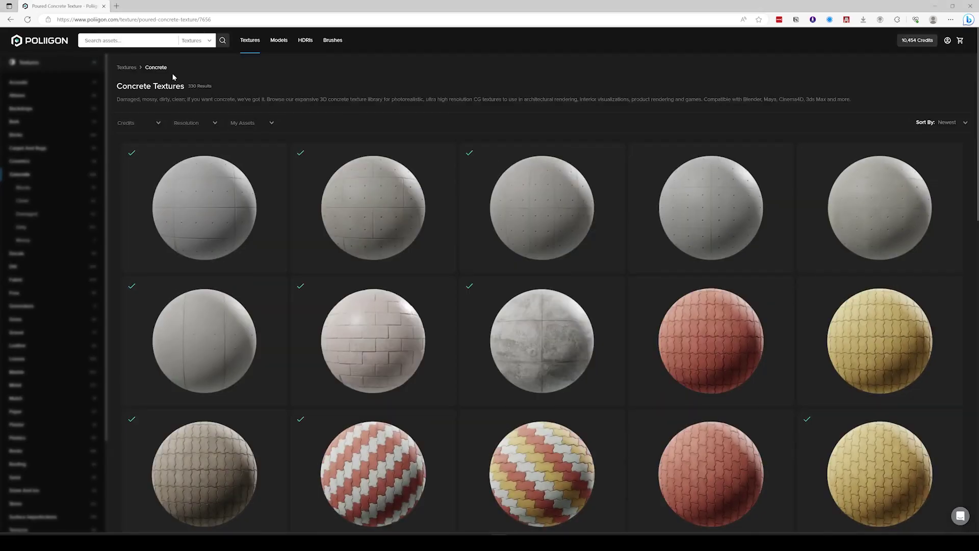
left_click(279, 41)
left_click(19, 164)
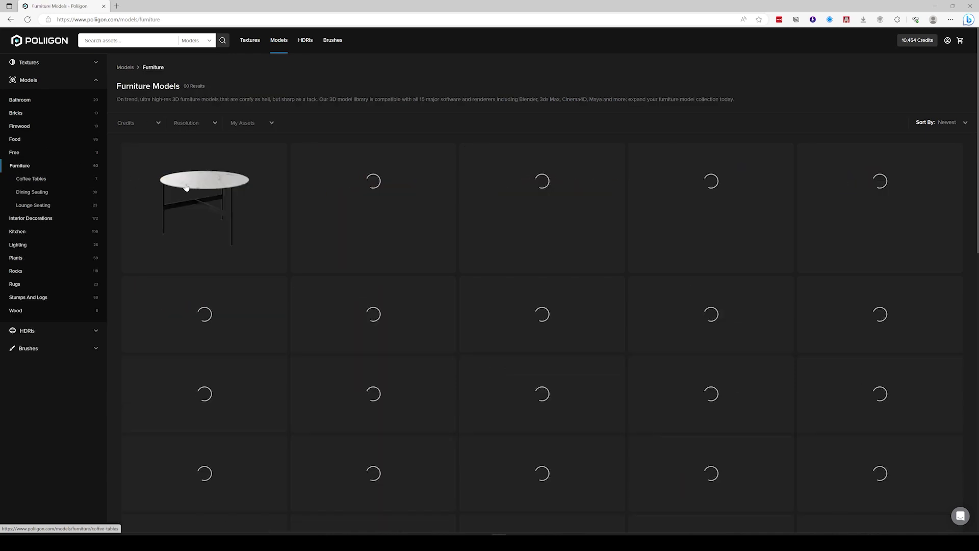
scroll(638, 299, "down", 9)
left_click(829, 228)
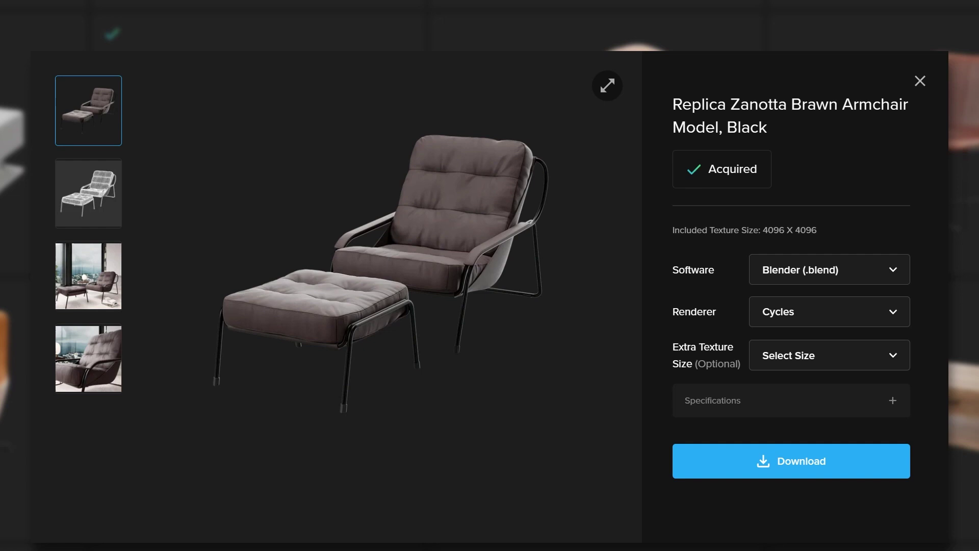
left_click(810, 274)
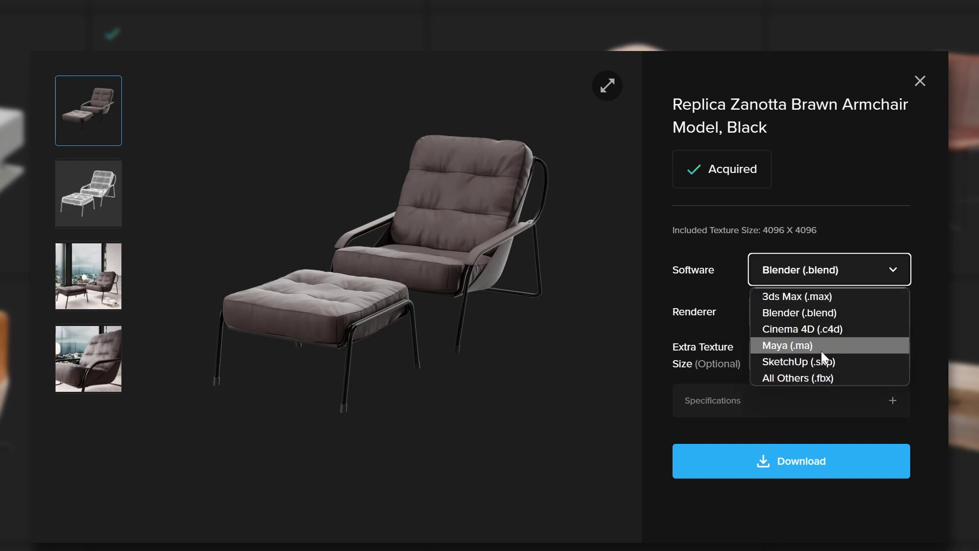
left_click(795, 362)
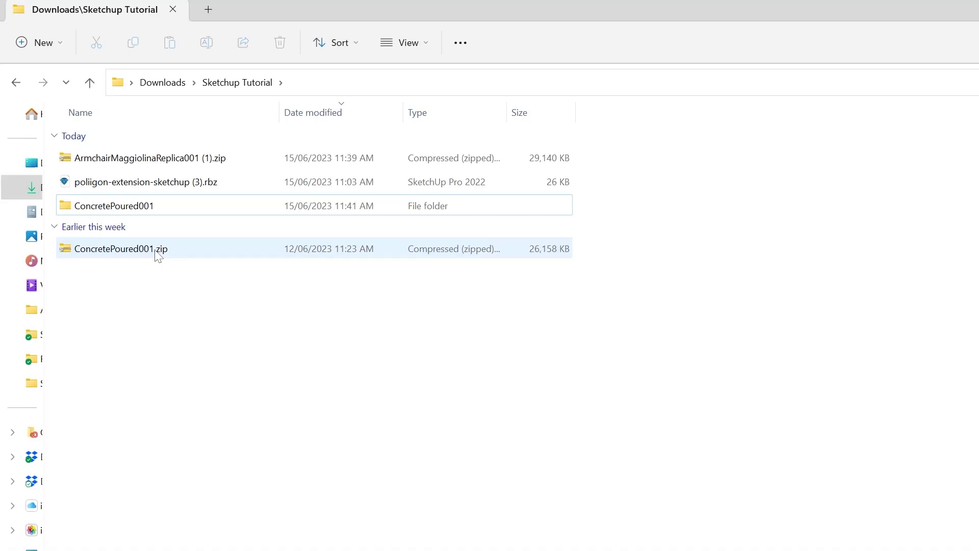
Step: Extract ArmchairMaggiolinaReplica001 (1).zip and import its ArmchairMaggiolinaReplica001.skp onto the concrete floor as a Poliigon asset
right_click(134, 162)
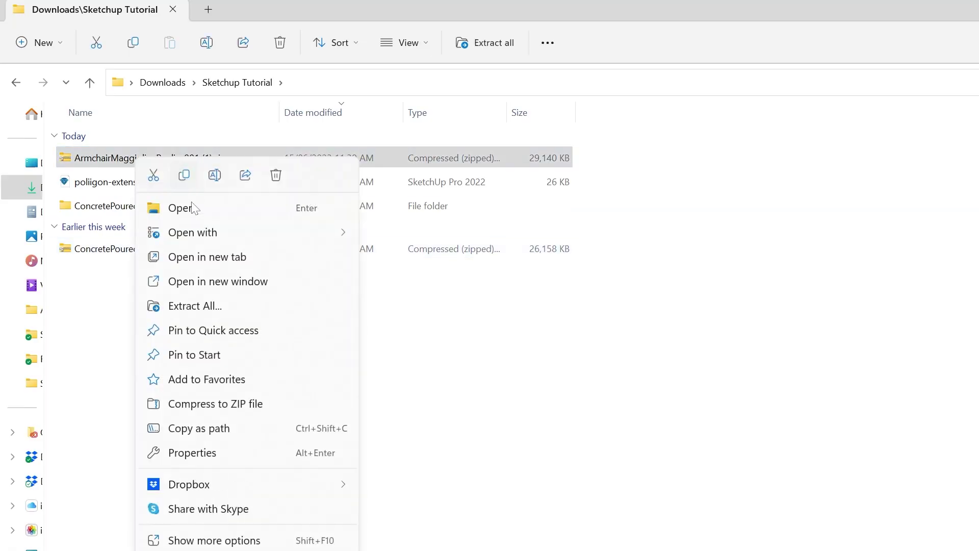
left_click(206, 304)
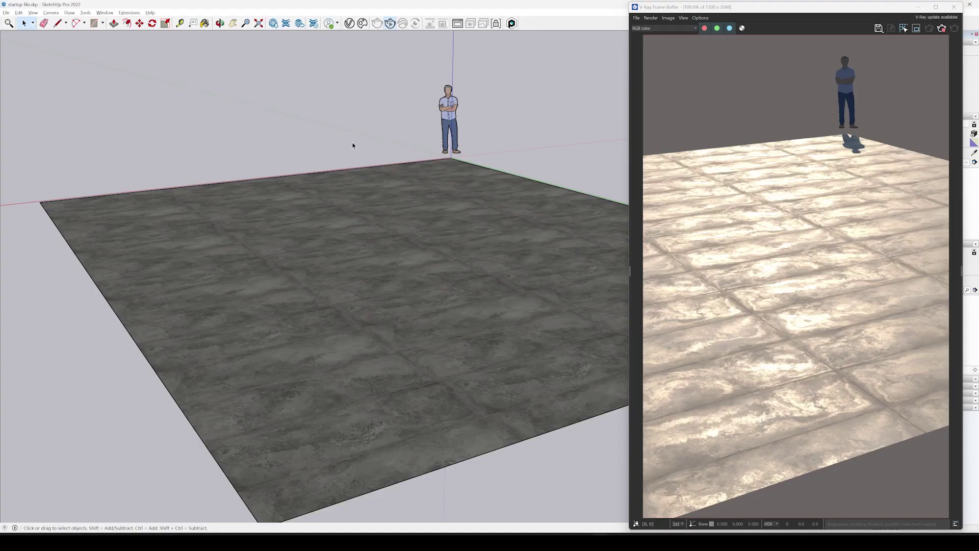
left_click(512, 26)
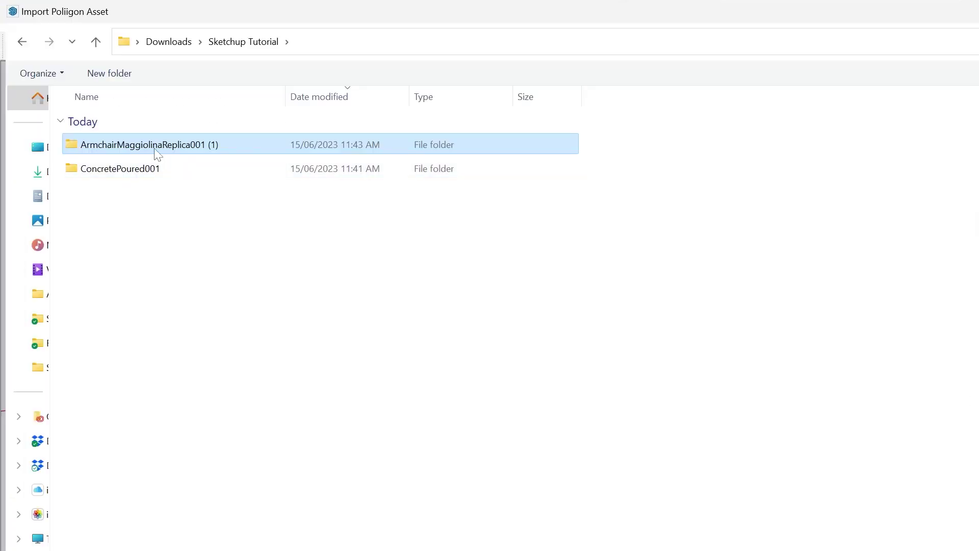
double_click(157, 148)
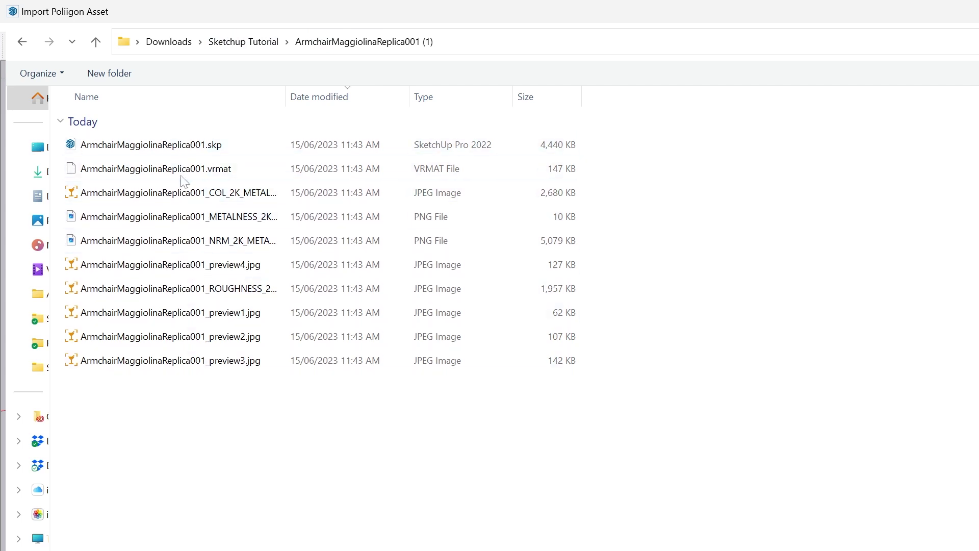
left_click(225, 148)
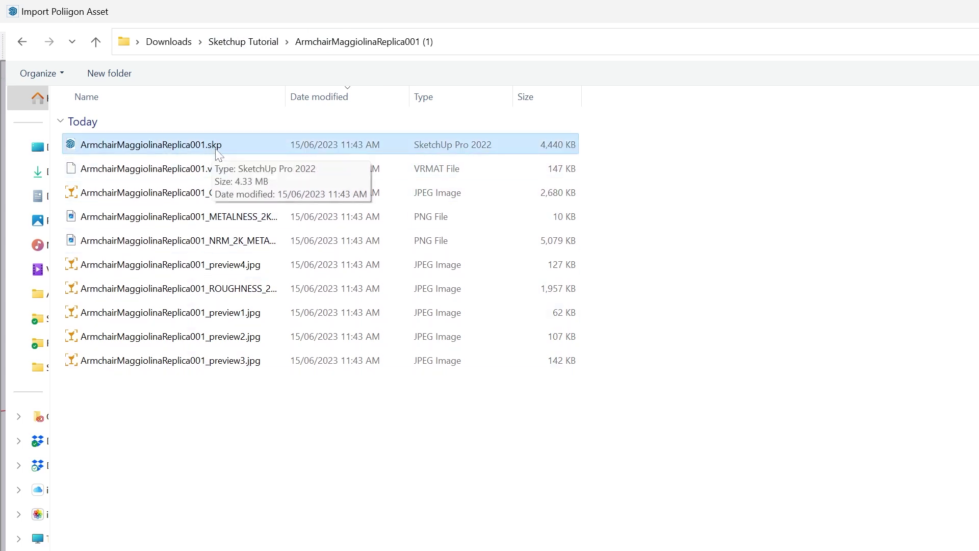
double_click(225, 148)
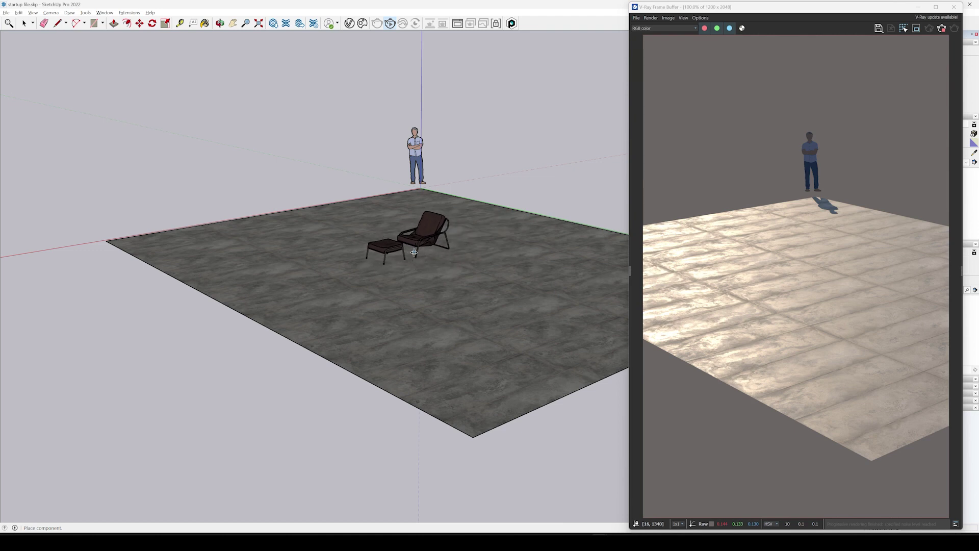
left_click(414, 253)
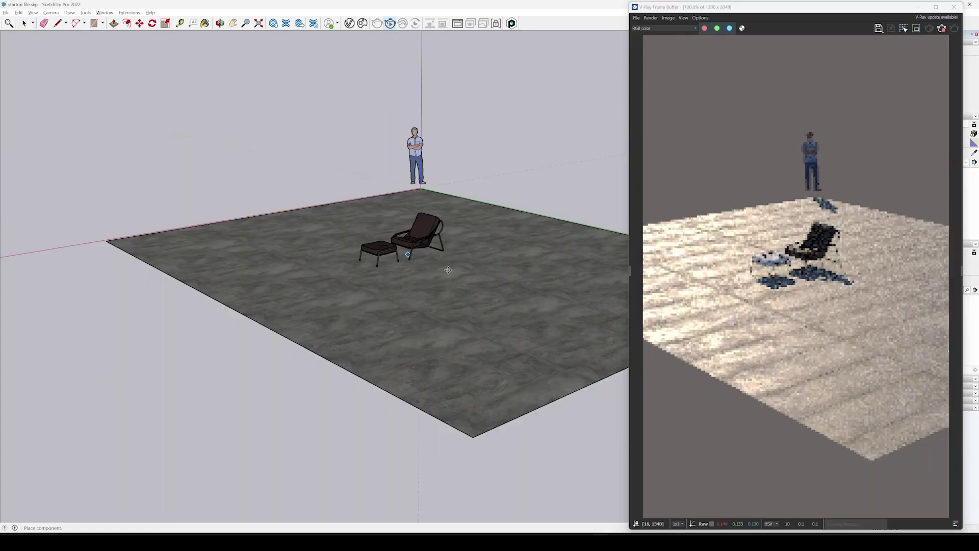
left_click(502, 276)
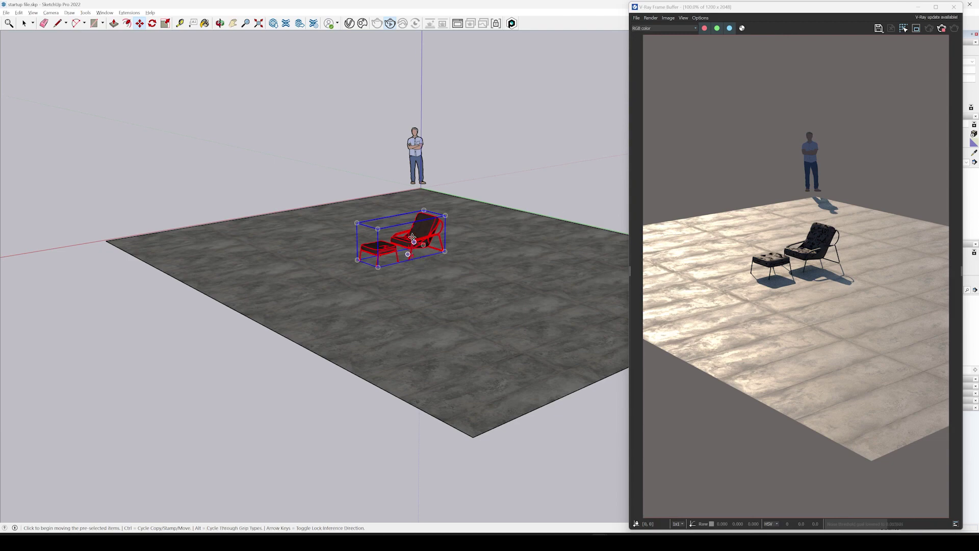
Step: Examine the armchair and footstool up close from several angles in the model and the interactive render
scroll(407, 239, "up", 5)
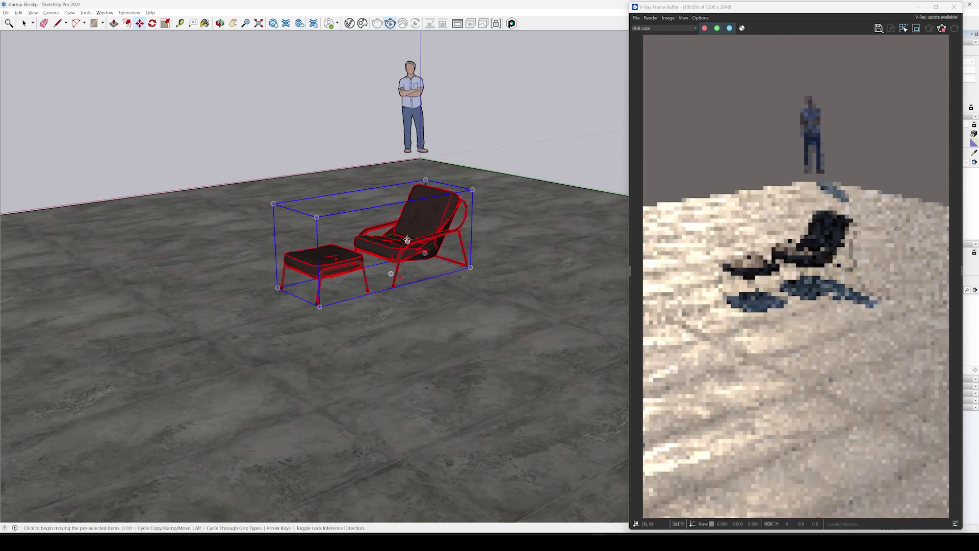
scroll(407, 240, "up", 5)
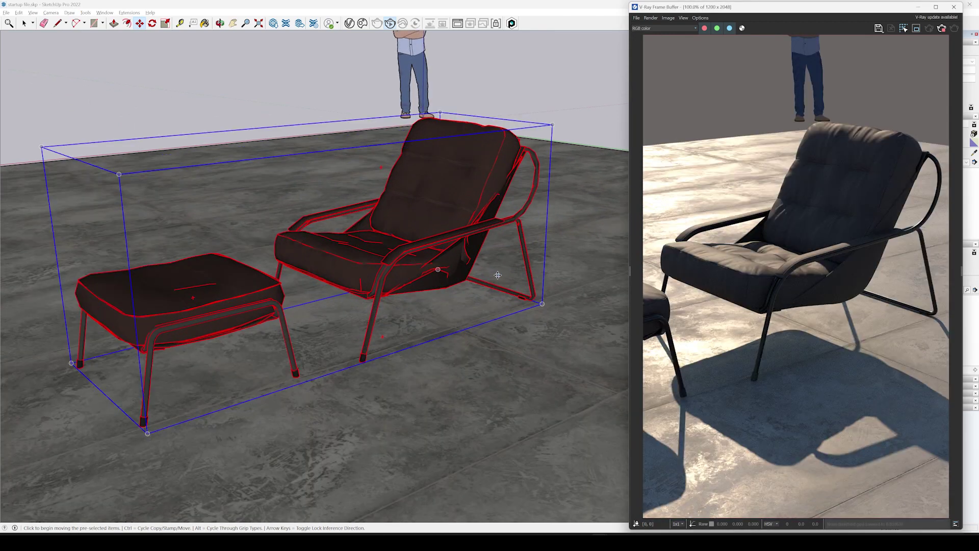
middle_click_drag(498, 275, 553, 258)
scroll(485, 239, "up", 3)
middle_click_drag(348, 198, 395, 203, "shift")
scroll(400, 201, "up", 5)
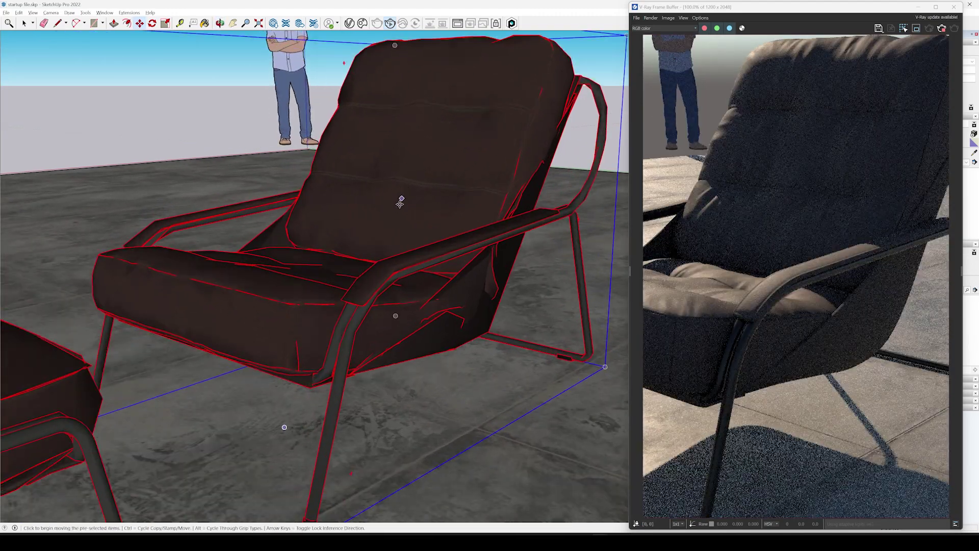
middle_click_drag(385, 313, 325, 292)
scroll(326, 292, "down", 10)
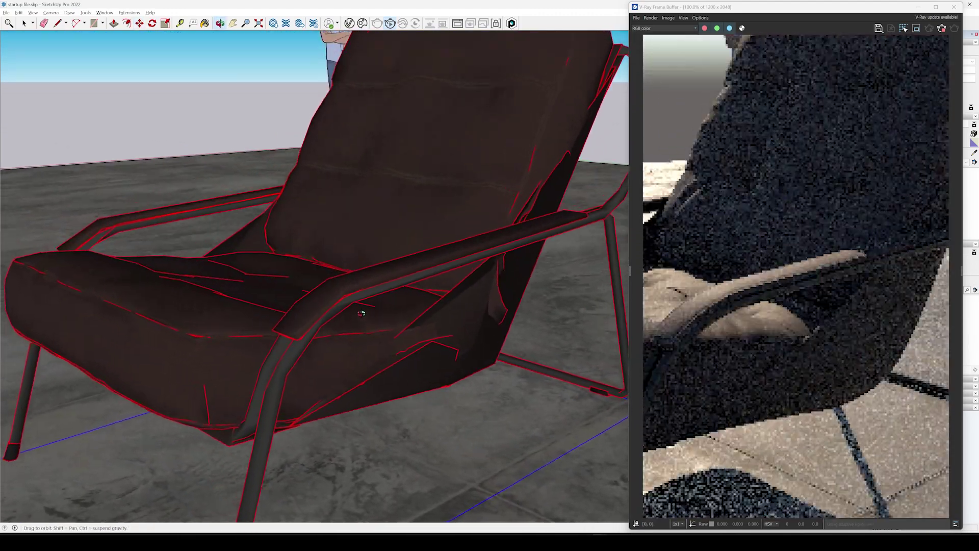
key("m")
scroll(372, 248, "down", 10)
mouse_move(373, 248)
middle_mouse_down()
mouse_move(314, 287)
mouse_move(383, 274)
middle_mouse_up()
scroll(382, 270, "up", 3)
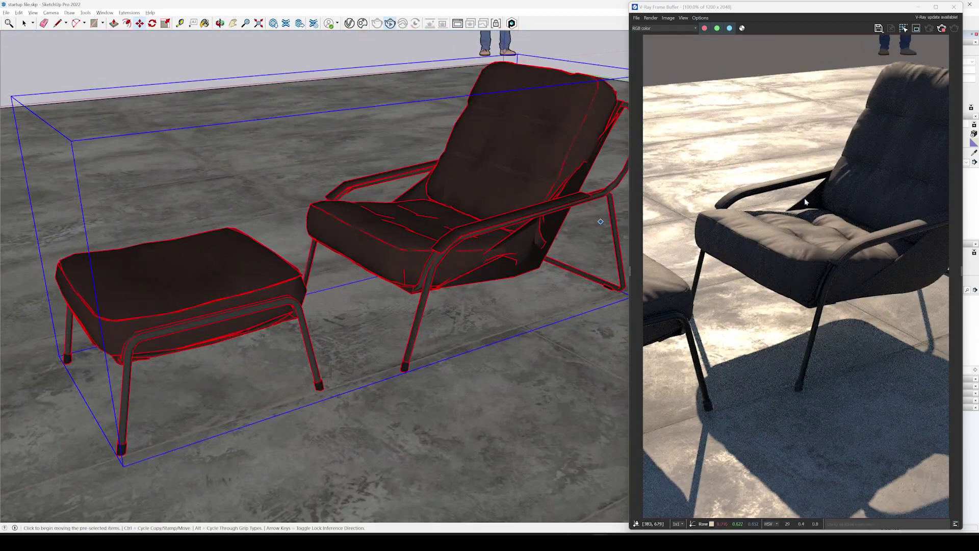
Step: Compare the armchair and footstool cushions in the model with their interactive render at close and wider framings
middle_click_drag(507, 216, 433, 245, "shift")
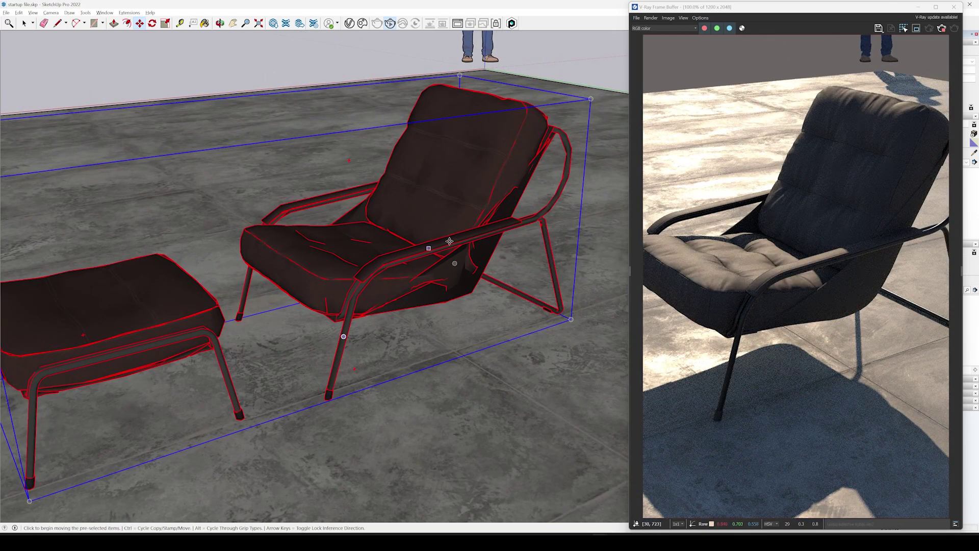
scroll(427, 292, "down", 3)
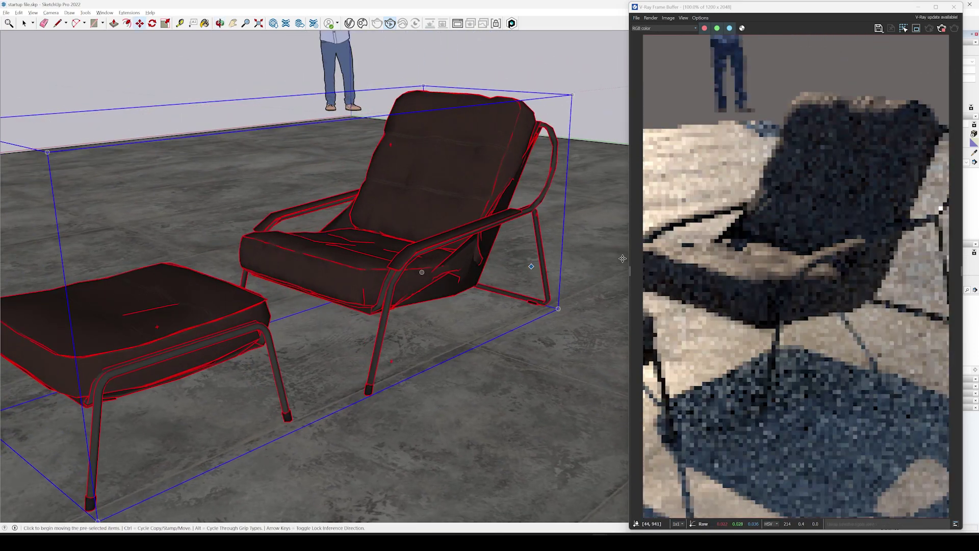
mouse_move(427, 293)
middle_mouse_down()
mouse_move(455, 261)
mouse_move(428, 265)
middle_mouse_up()
scroll(429, 265, "up", 3)
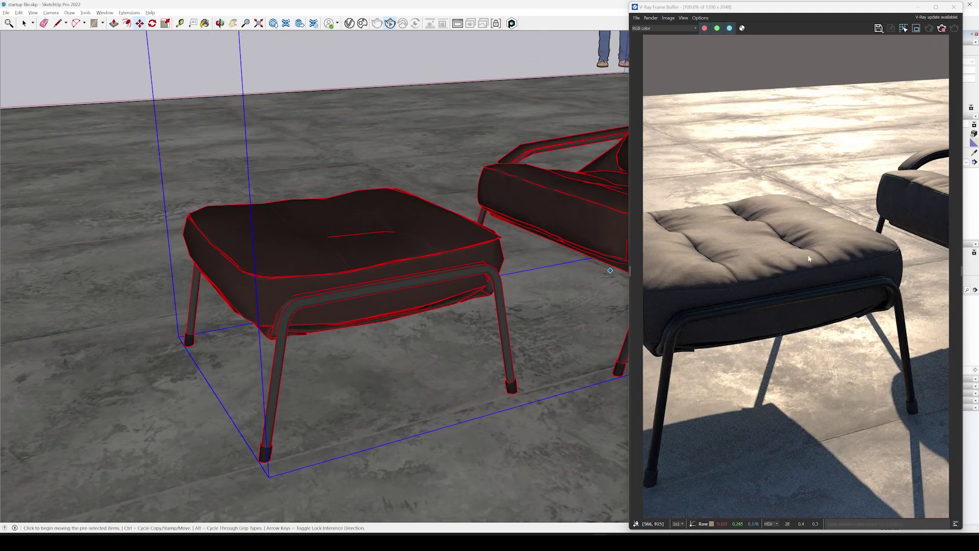
scroll(520, 282, "down", 3)
mouse_move(497, 279)
middle_mouse_down()
mouse_move(443, 251)
mouse_move(447, 257)
mouse_move(399, 276)
middle_mouse_up()
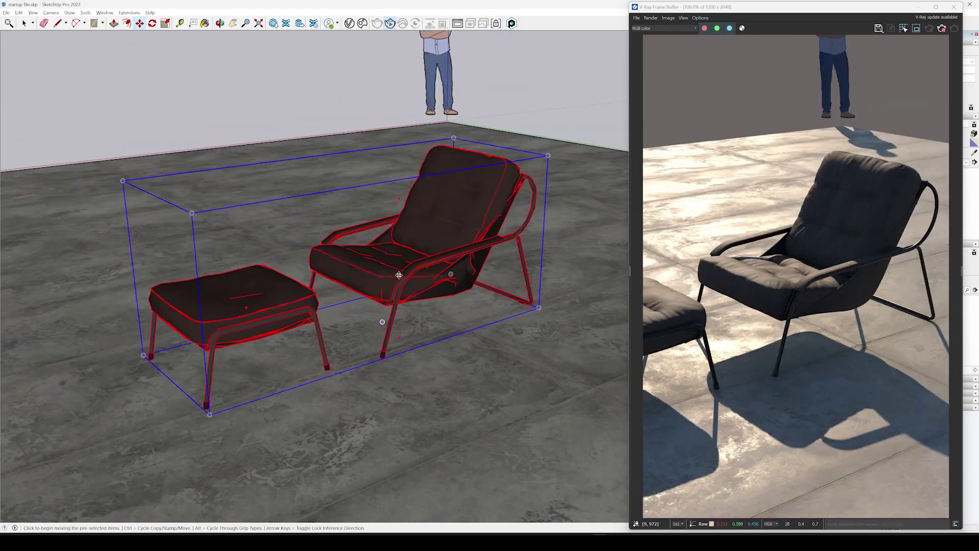
scroll(437, 260, "up", 3)
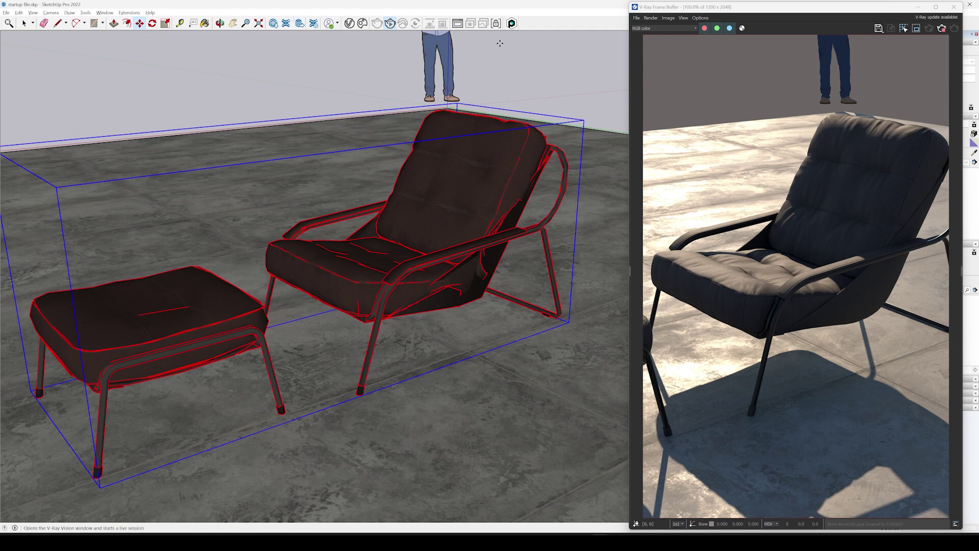
Step: Run Poliigon's Auto-Resolve Paths command on the model
left_click(129, 12)
mouse_move(163, 60)
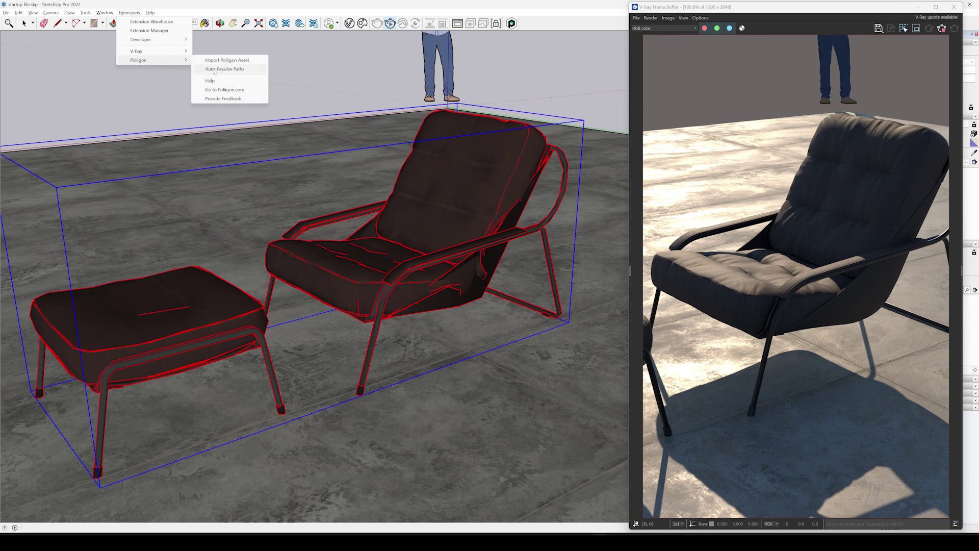
left_click(242, 72)
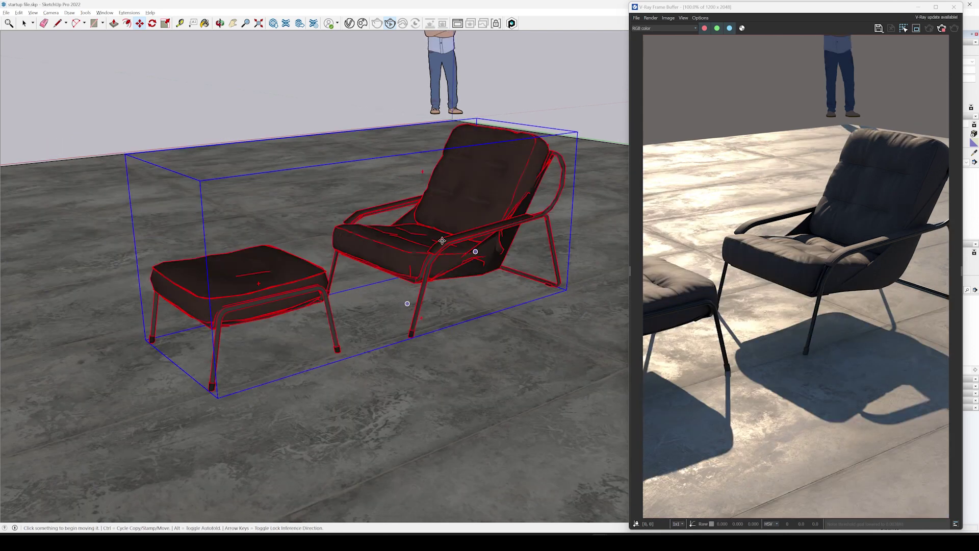
Step: Open the imported armchair set for editing and rotate the footstool horizontally to angle it relative to the armchair
left_click(24, 23)
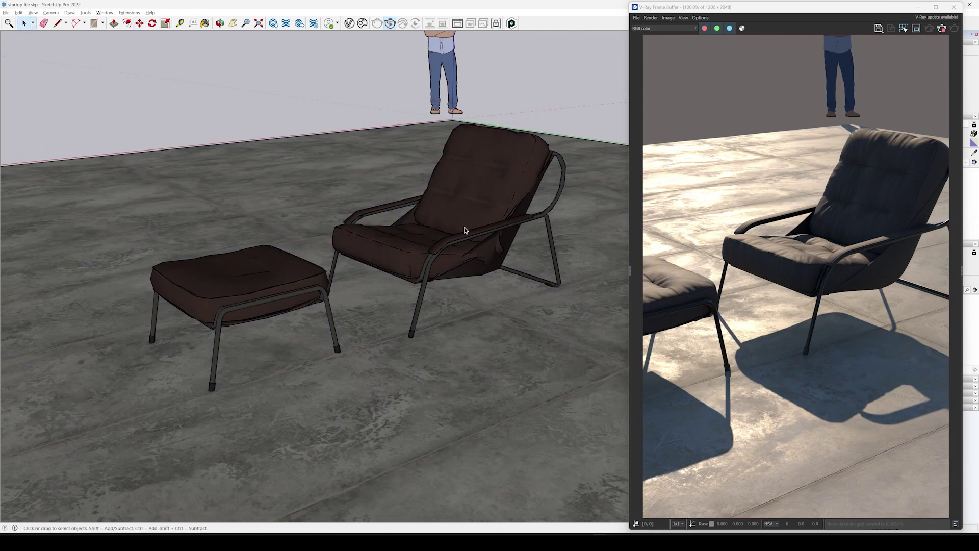
left_click(407, 258)
double_click(413, 263)
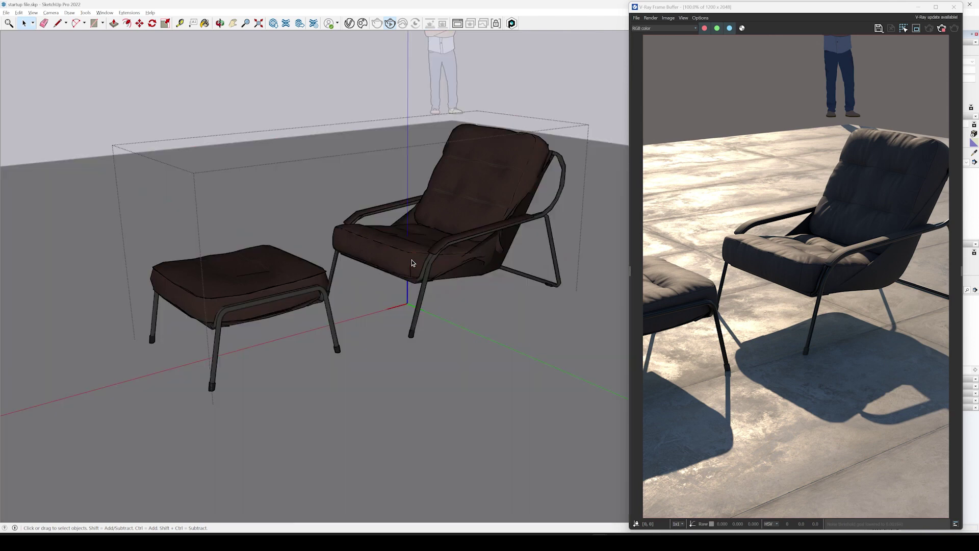
left_click(258, 279)
left_click(139, 23)
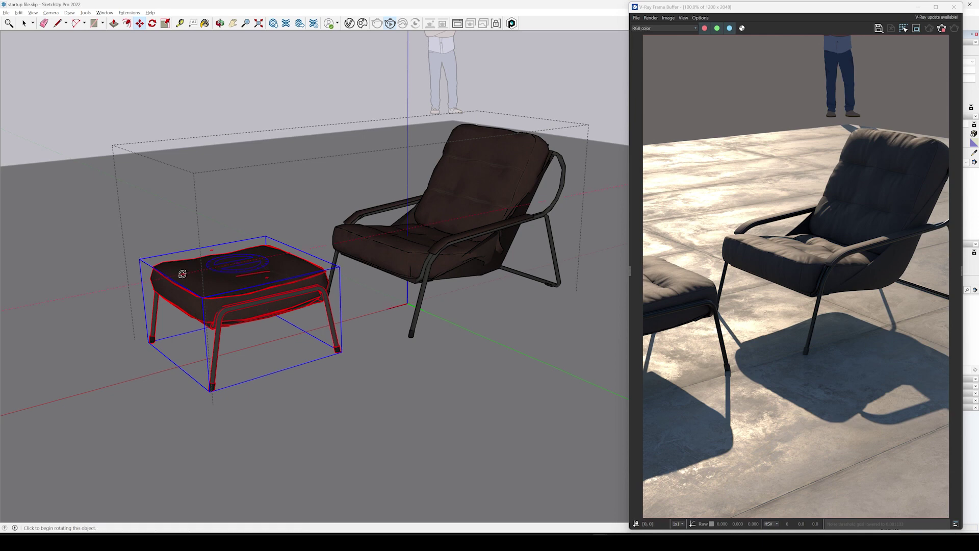
left_click_drag(201, 270, 255, 283)
Step: Move the rotated footstool across the floor to just in front of the armchair and close the set's editing
left_click(256, 282)
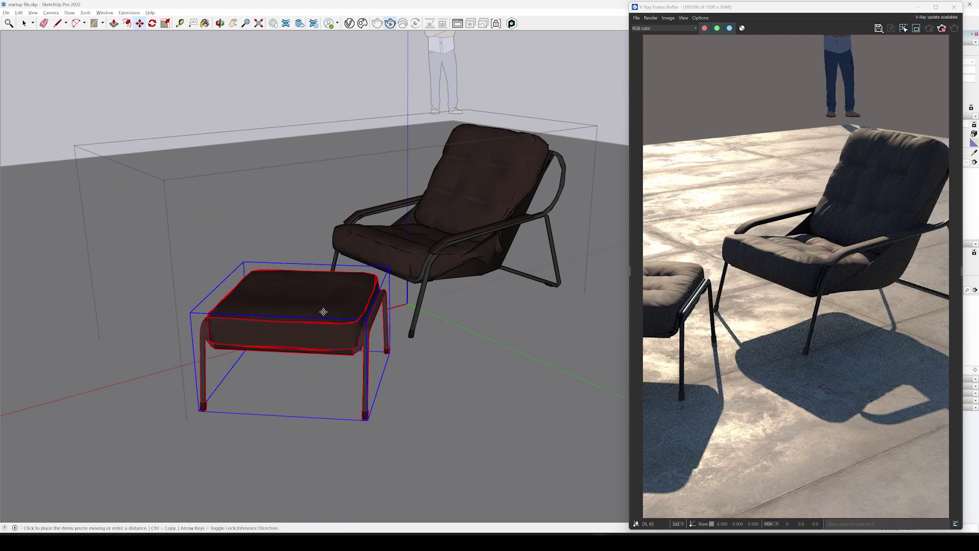
left_click(325, 312)
key("ctrl+t")
key("space")
left_click(273, 118)
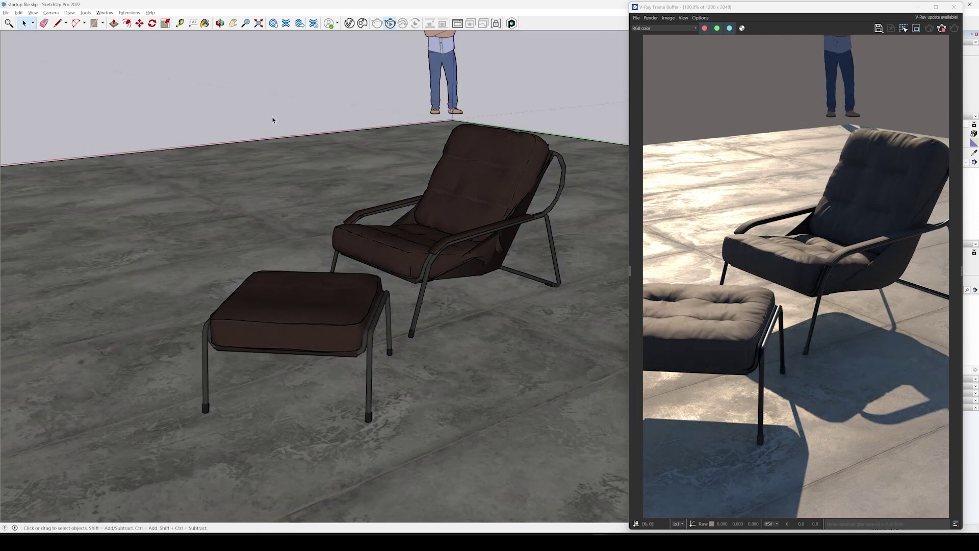
Step: Examine the rearranged furniture on the whole concrete floor from farther away in the model and the interactive render
scroll(274, 118, "down", 1)
scroll(786, 298, "down", 1)
scroll(791, 296, "up", 1)
middle_click_drag(484, 302, 528, 305)
scroll(454, 304, "down", 1)
mouse_move(454, 305)
middle_mouse_down("shift")
mouse_move(478, 301)
mouse_move(490, 312)
middle_mouse_up("shift")
key("Page_Down")
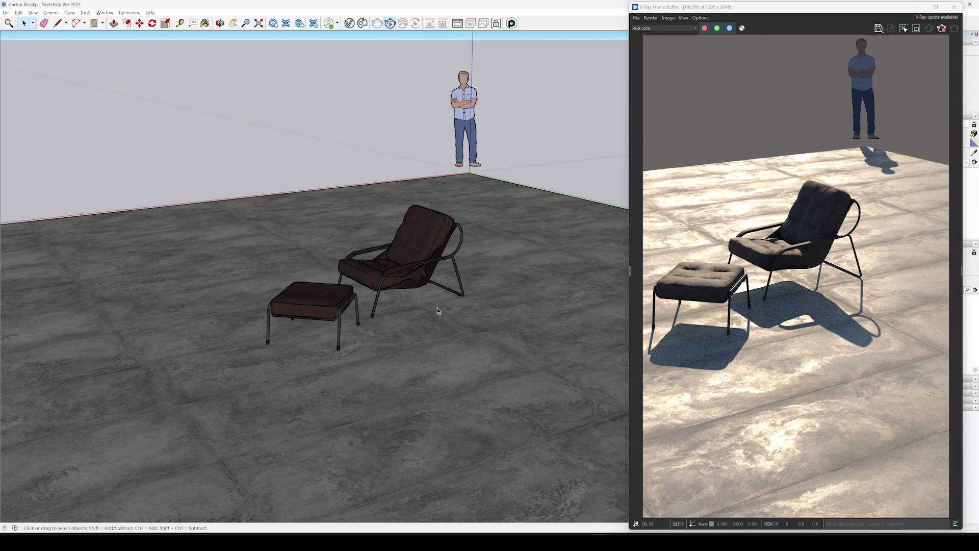
key("Page_Down")
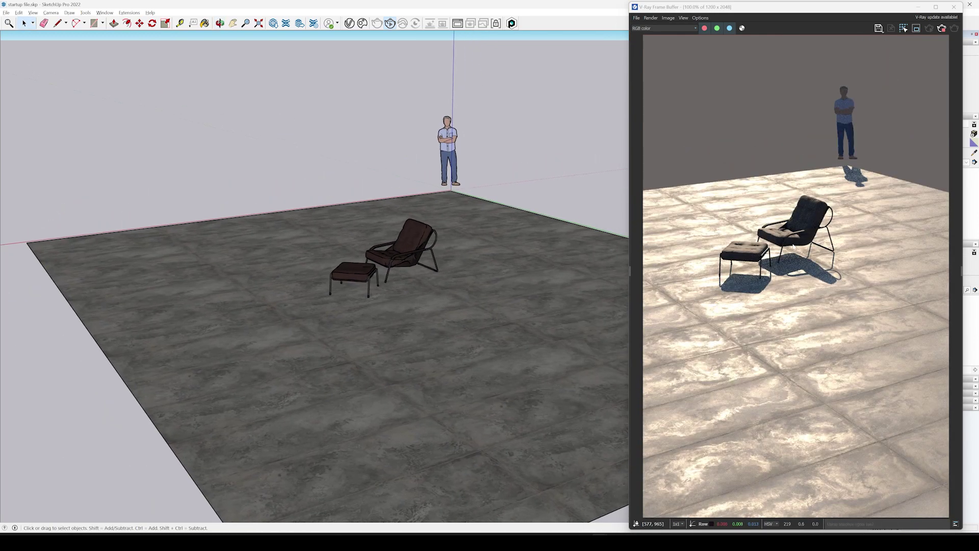